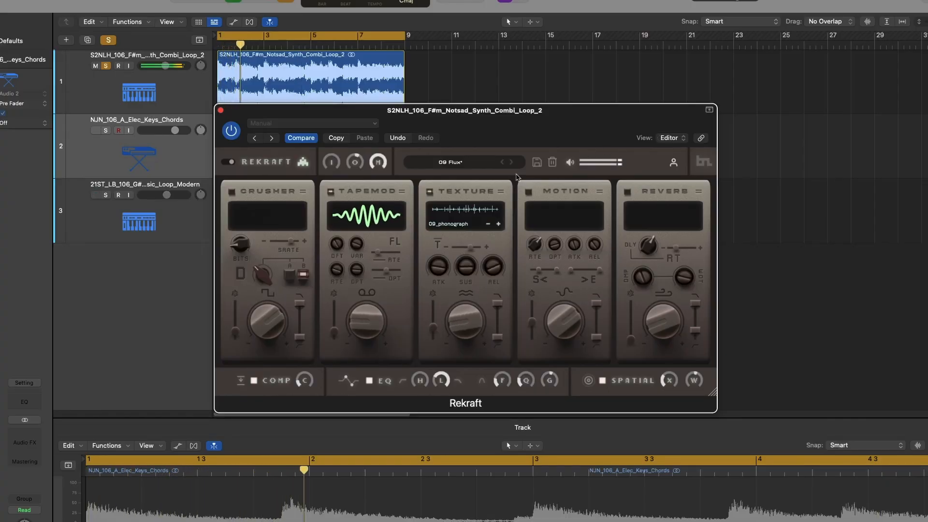
Step: Audition the factory Tape Effects presets A Tad Hot, Sweet Spot, Kiss The Hiss and Flux on the synth loop
click(463, 163)
click(415, 193)
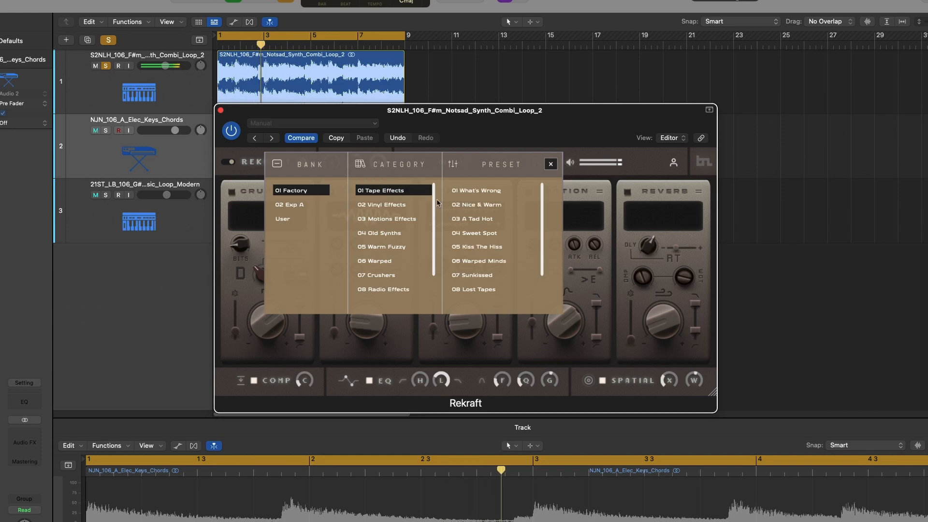
click(472, 220)
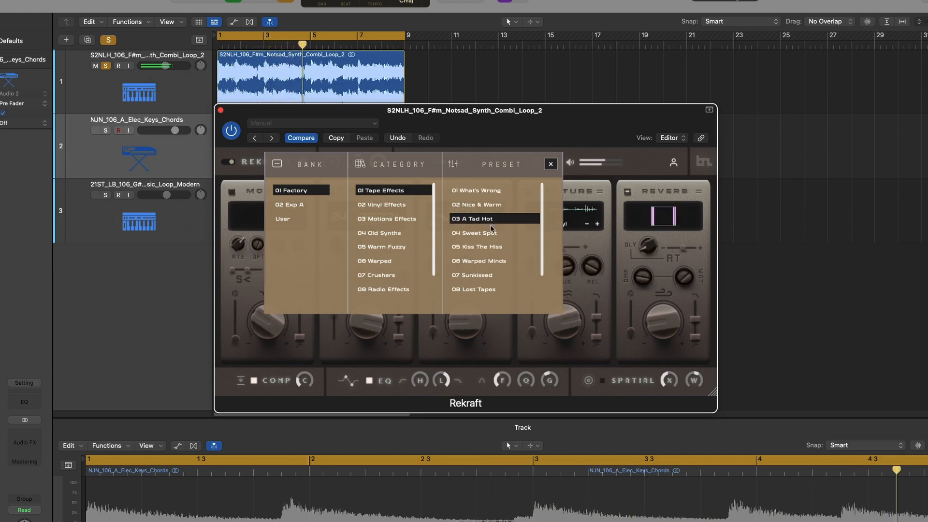
click(487, 232)
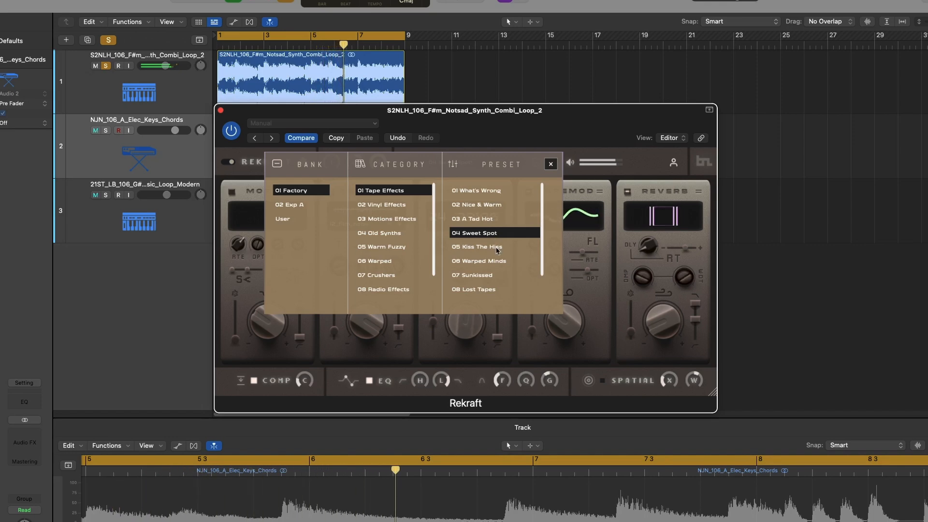
click(497, 248)
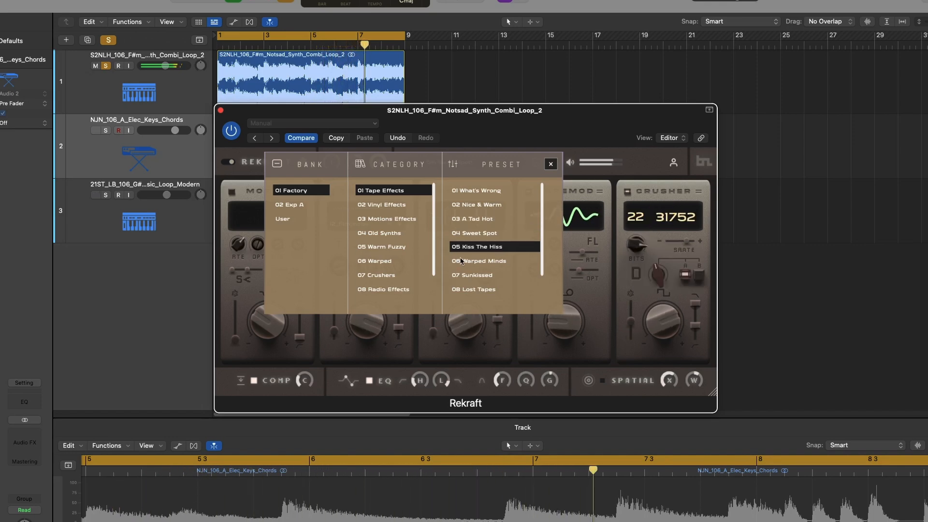
scroll(462, 256, down, 1)
scroll(463, 257, down, 2)
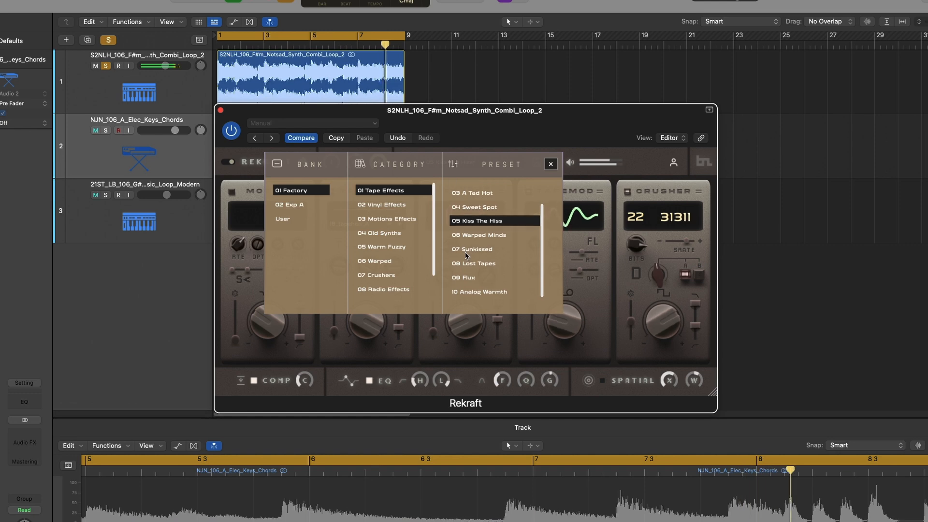
click(466, 280)
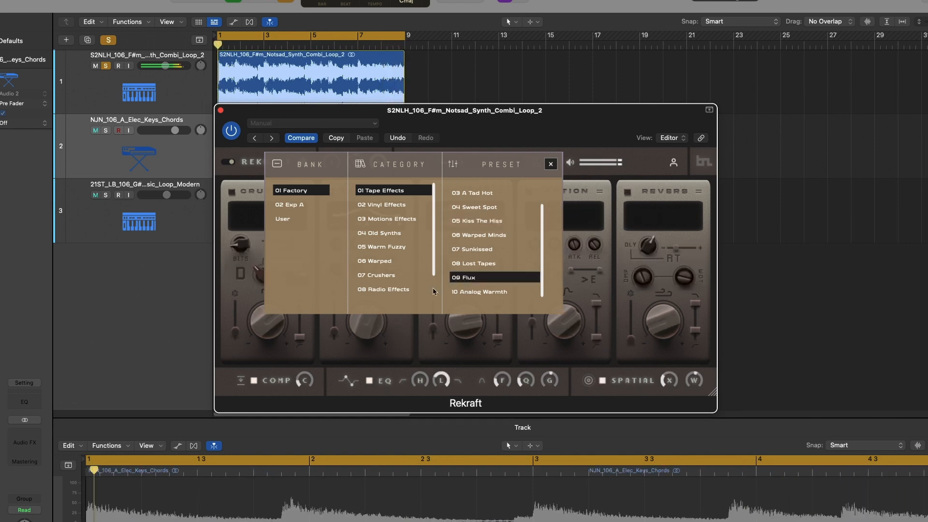
Step: Audition the Crushers presets Pulverize, Electric Circuits and Captain Crunch, and show the Old Synths category
click(387, 276)
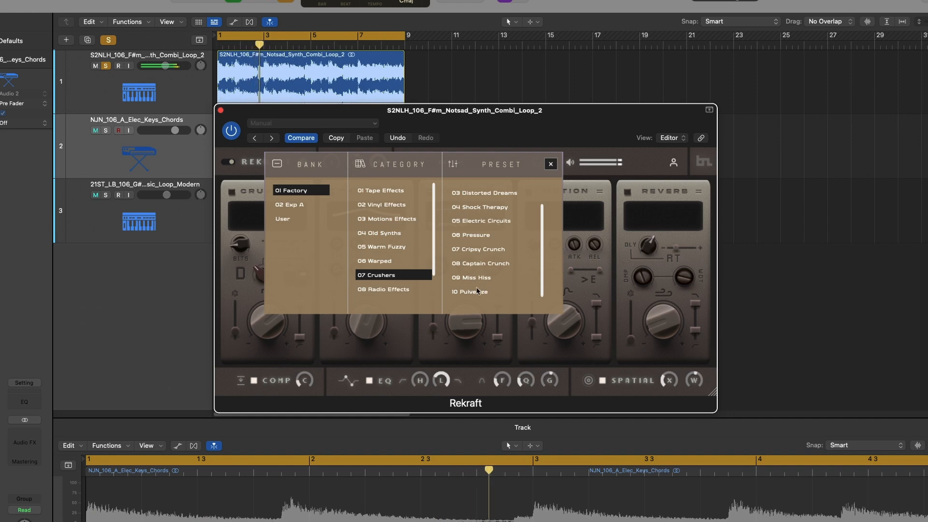
click(477, 291)
scroll(511, 272, up, 1)
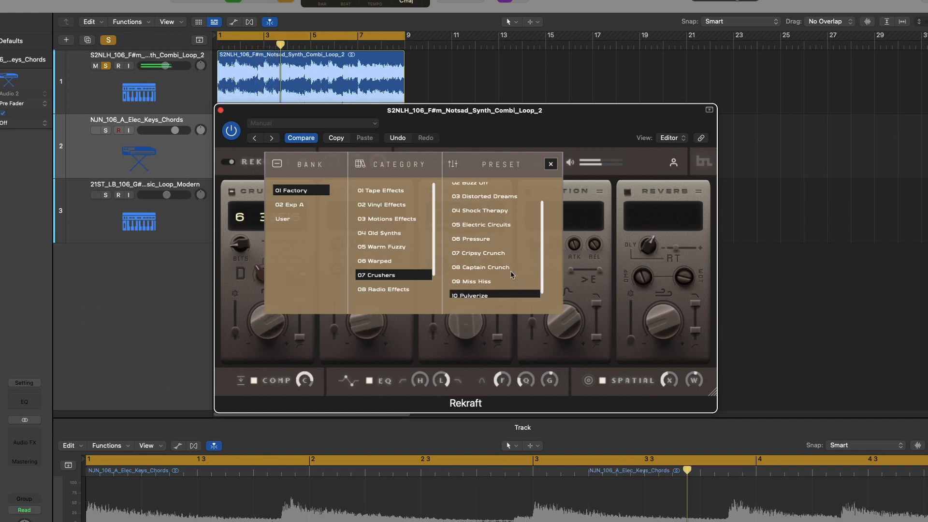
click(500, 230)
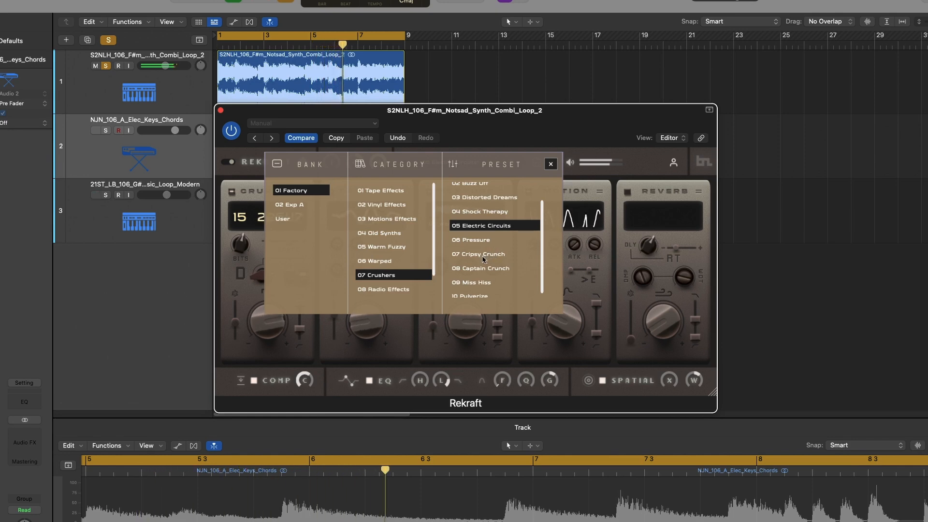
click(485, 268)
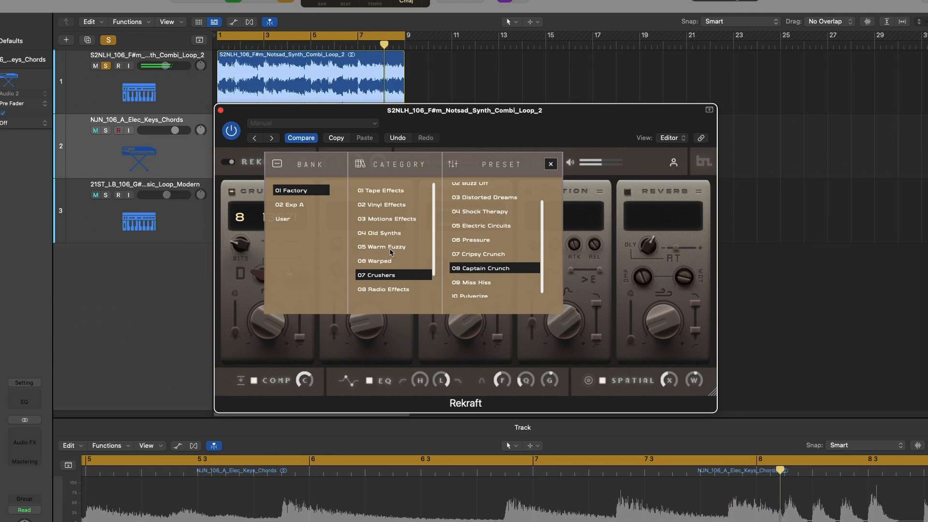
click(388, 232)
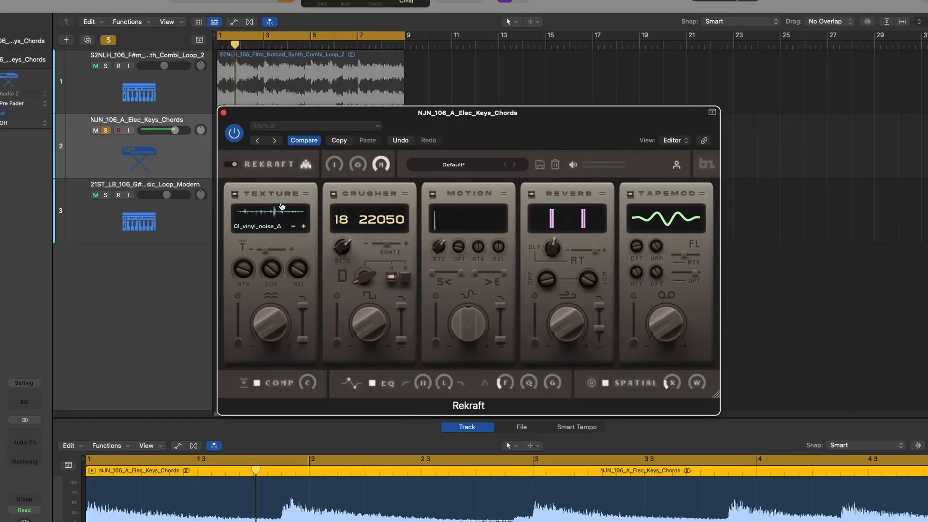
Step: Try the Texture module in the fourth slot of the chain, and switch off every module except Texture
drag(270, 193, 459, 195)
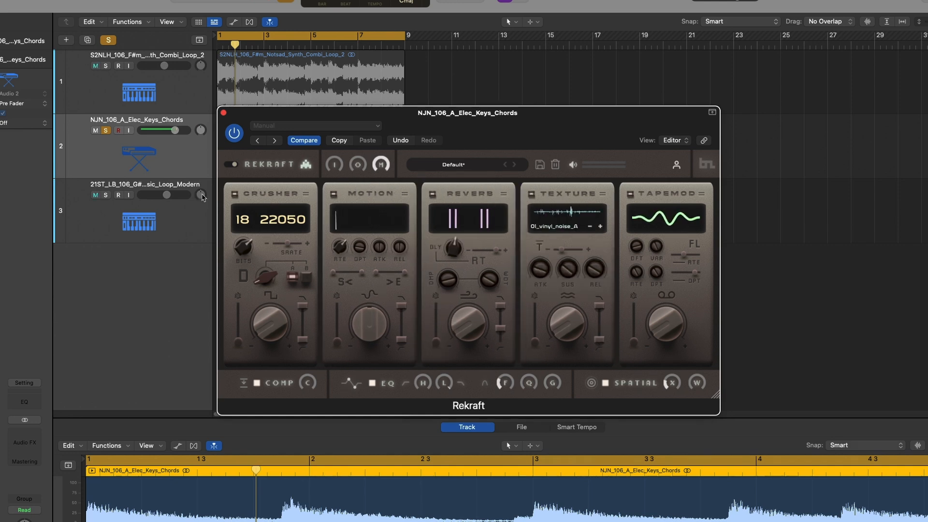
click(335, 195)
click(433, 195)
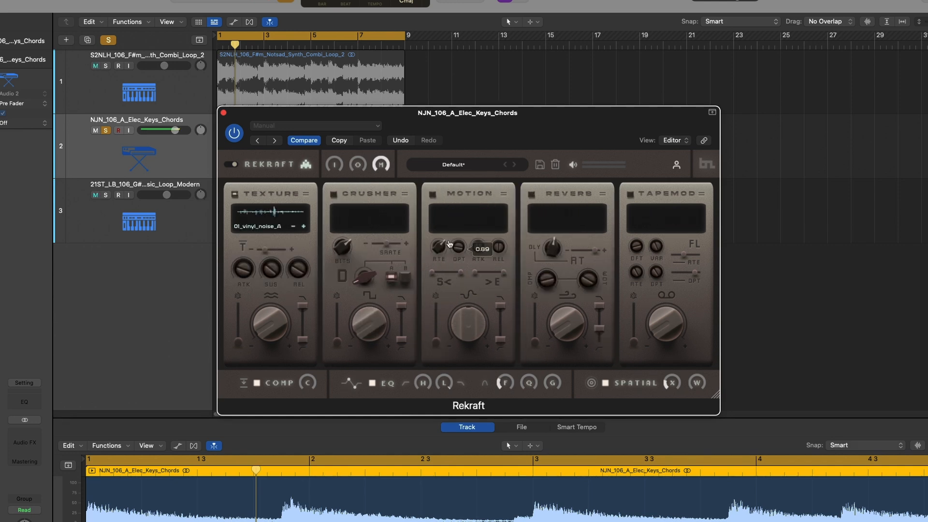
Step: Look through the Texture module's Vinyl and Tape samples and play the electric keys with 01_vinyl_noise_A
click(283, 224)
mouse_move(279, 251)
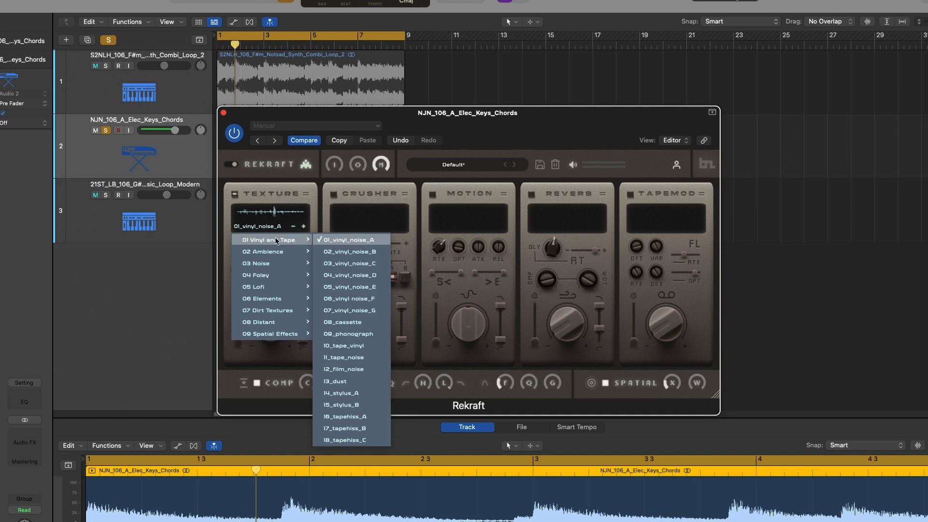
click(179, 375)
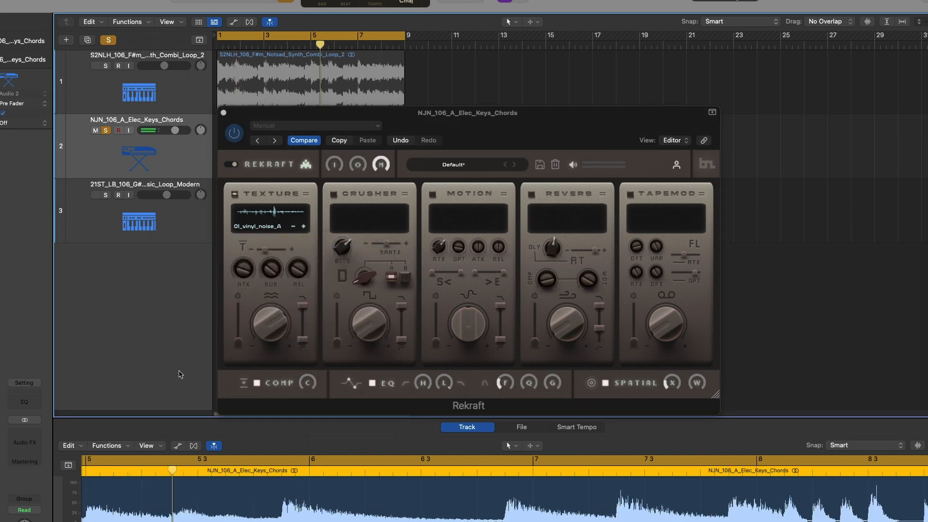
key(space)
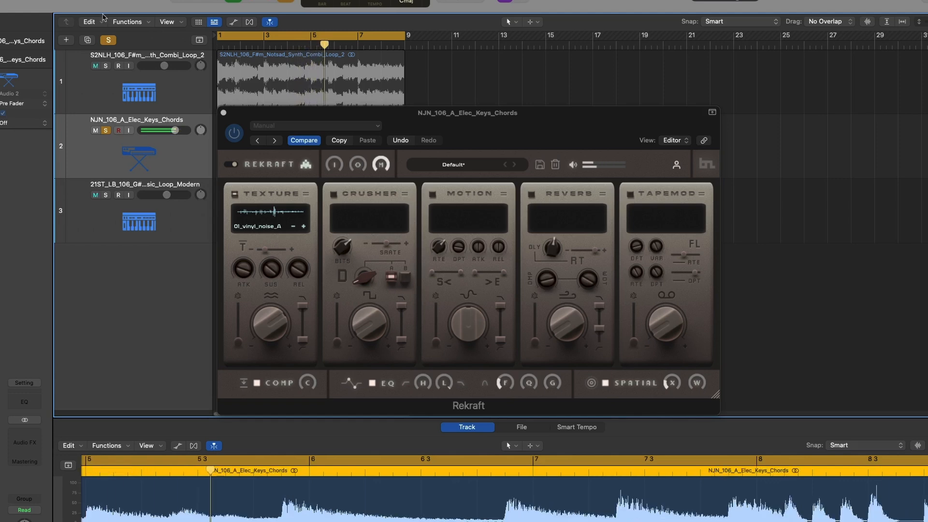
Step: Load the 04_metroride ambience sample into the Texture module and audition it with the electric keys loop
click(277, 227)
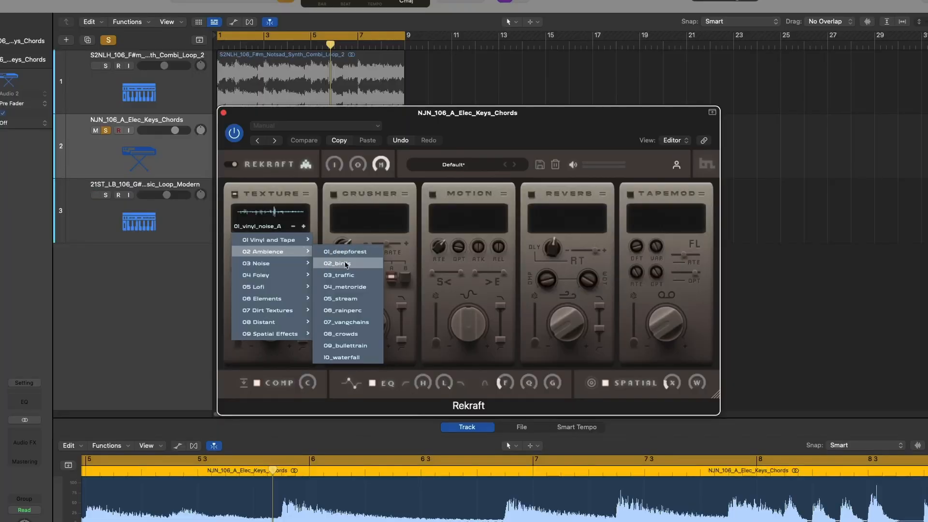
click(353, 287)
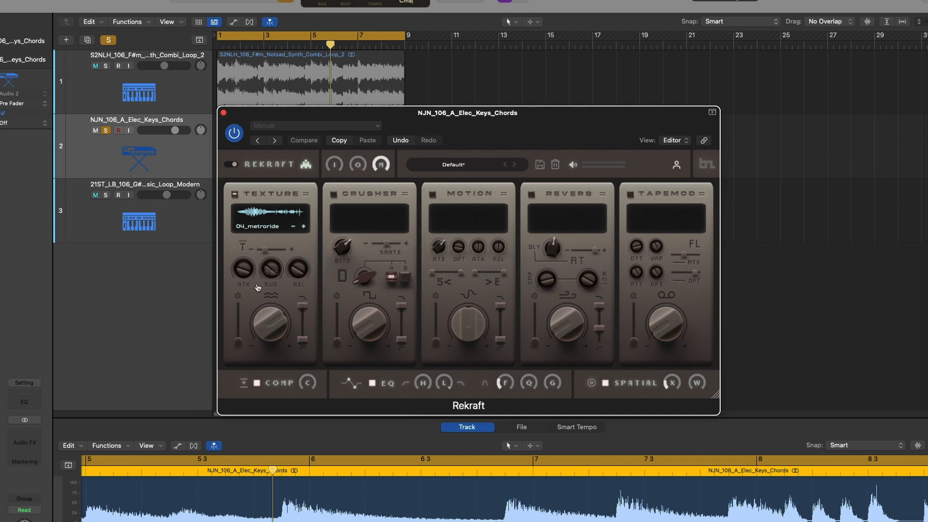
key(space)
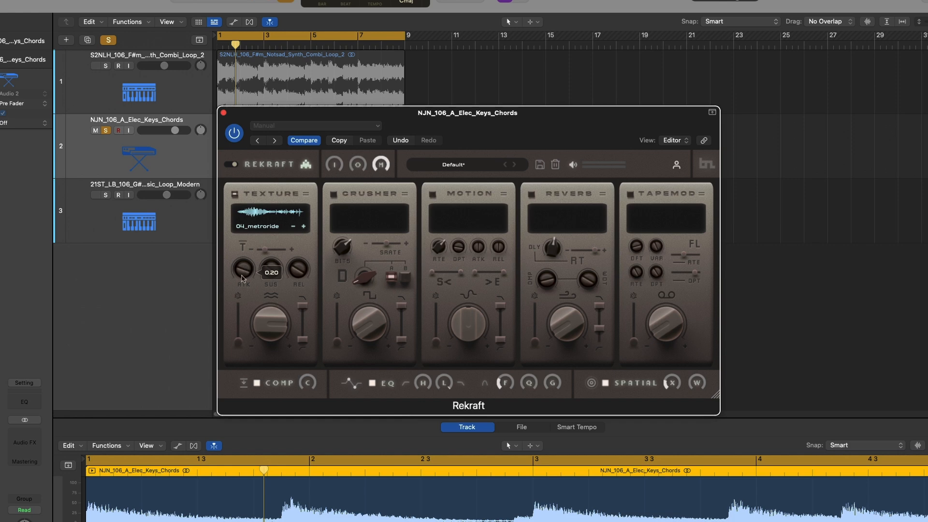
Step: Raise the Texture module's tone slider slightly and move the low end of its filter range up from 20 Hz
mouse_move(265, 255)
mouse_down()
mouse_move(311, 254)
mouse_move(280, 250)
mouse_up()
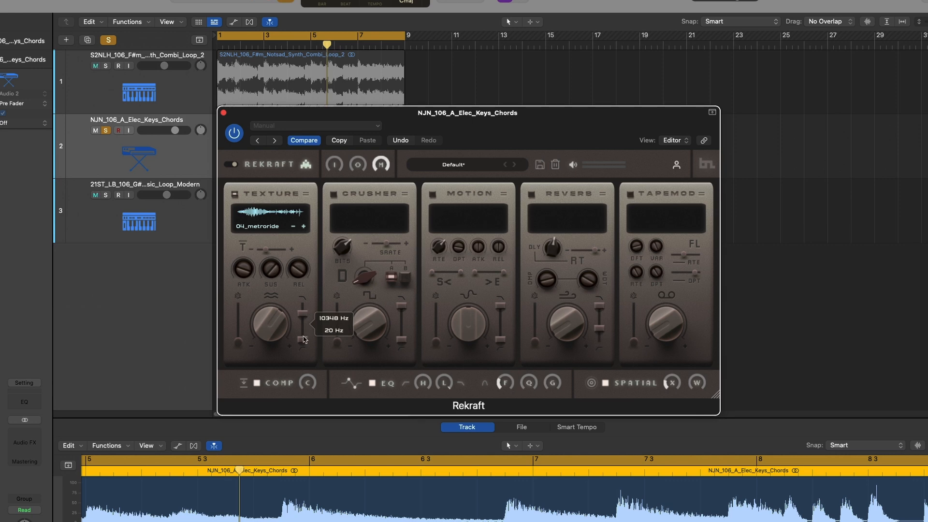
drag(306, 333, 305, 331)
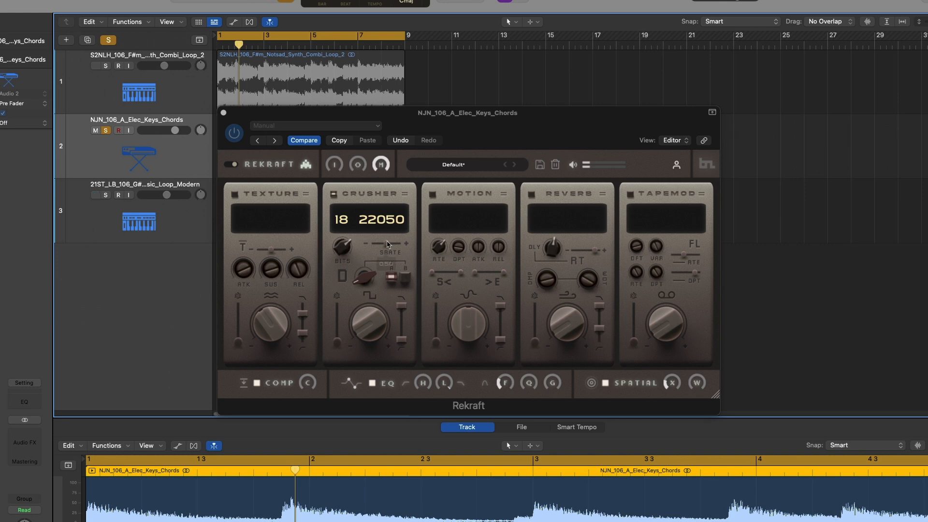
Step: Try different sample rate and bit settings in the Crusher module, ending at 18 bits and a 32193 sample rate
drag(384, 249, 407, 246)
drag(339, 250, 391, 244)
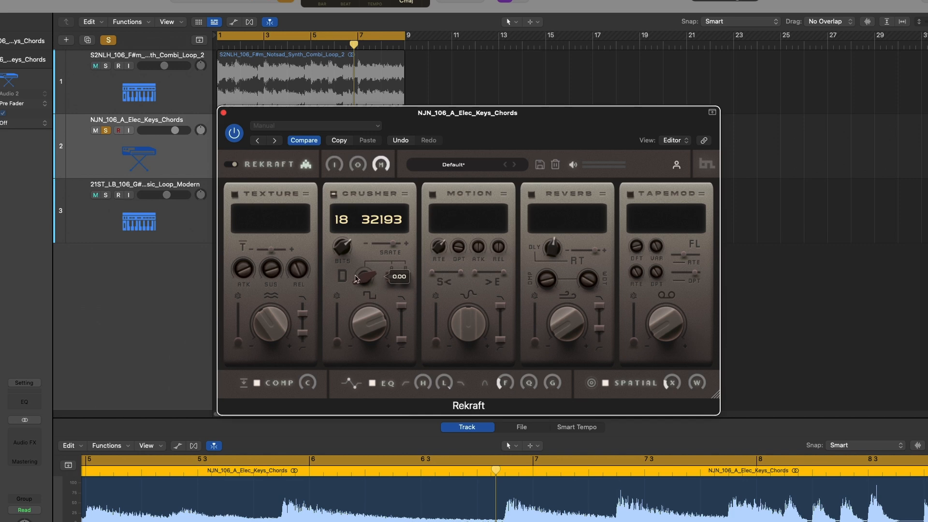
Step: Turn up the Crusher module's distortion using type A and audition the electric keys loop from the start
drag(358, 280, 387, 211)
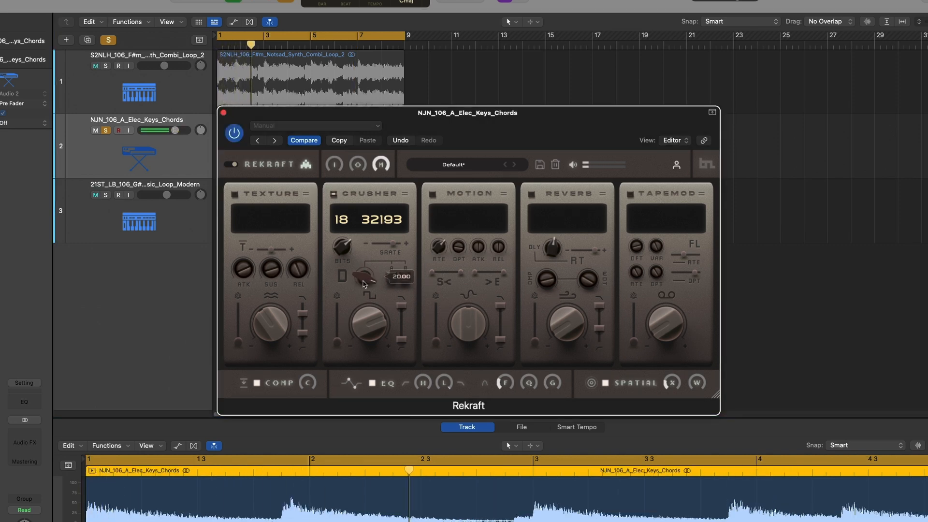
click(390, 278)
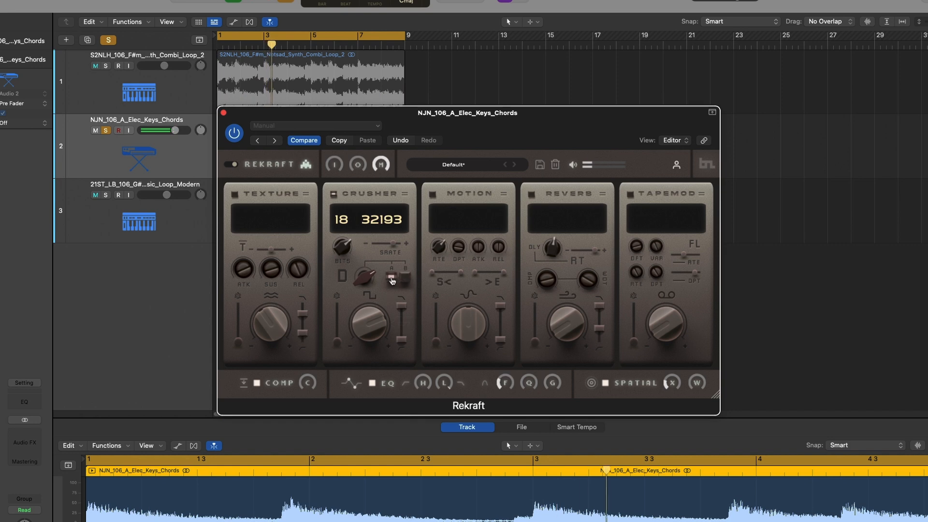
drag(363, 293, 405, 353)
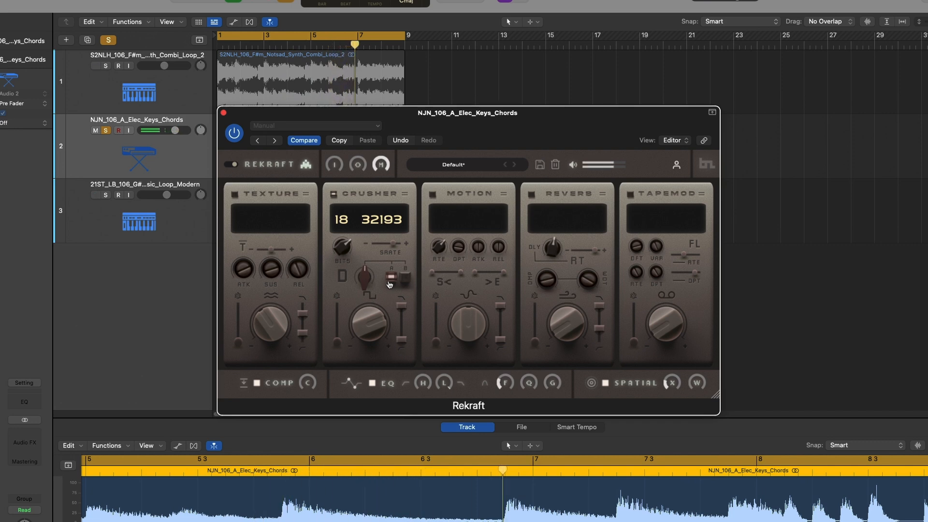
click(216, 1)
mouse_move(402, 340)
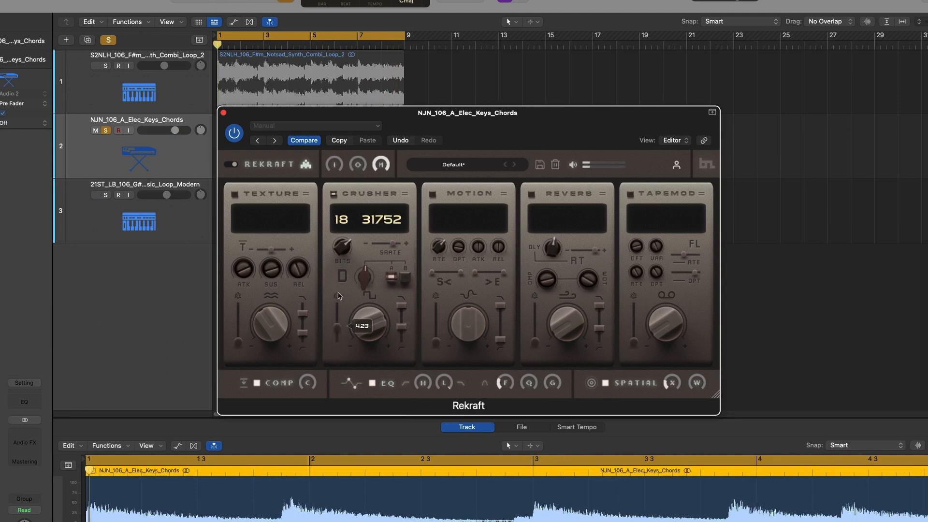
key(space)
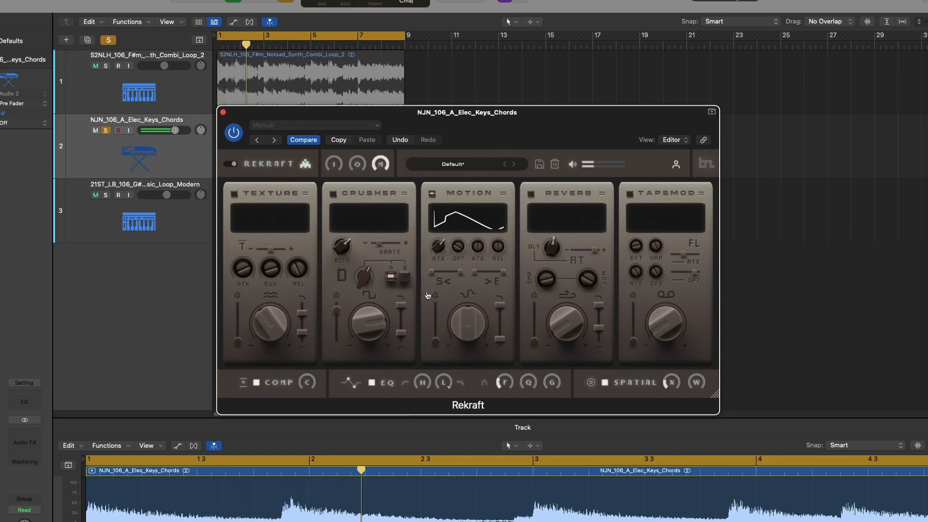
Step: Adjust the Motion module's modulation rate and narrow its start range to 0.58–1.00 while the loop plays
mouse_move(454, 317)
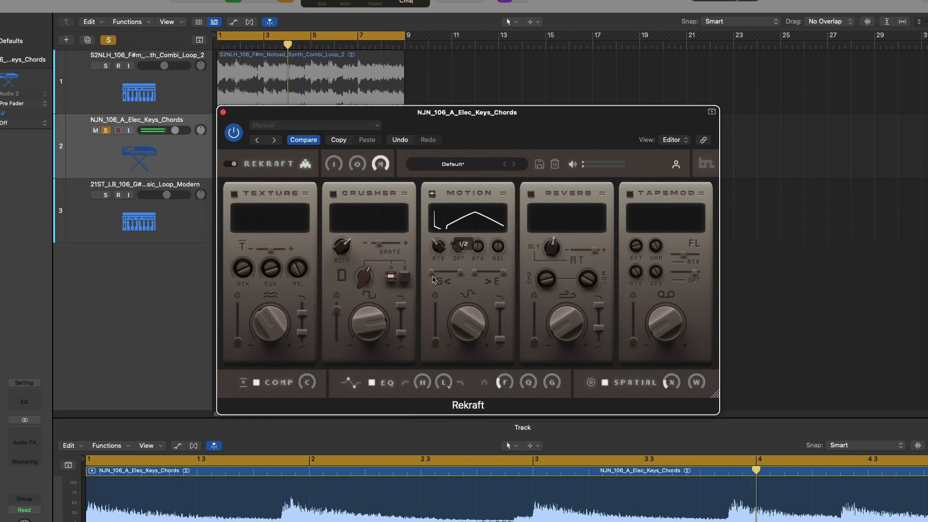
mouse_move(440, 338)
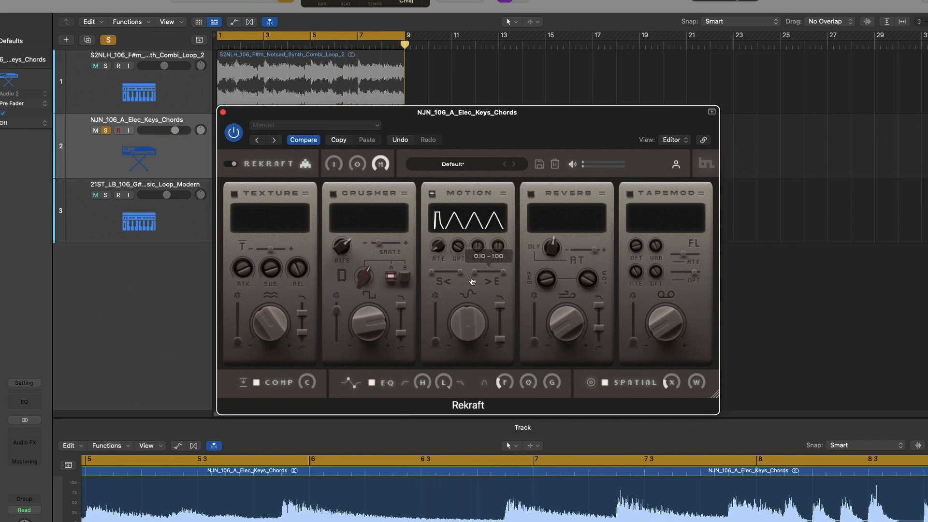
mouse_move(437, 279)
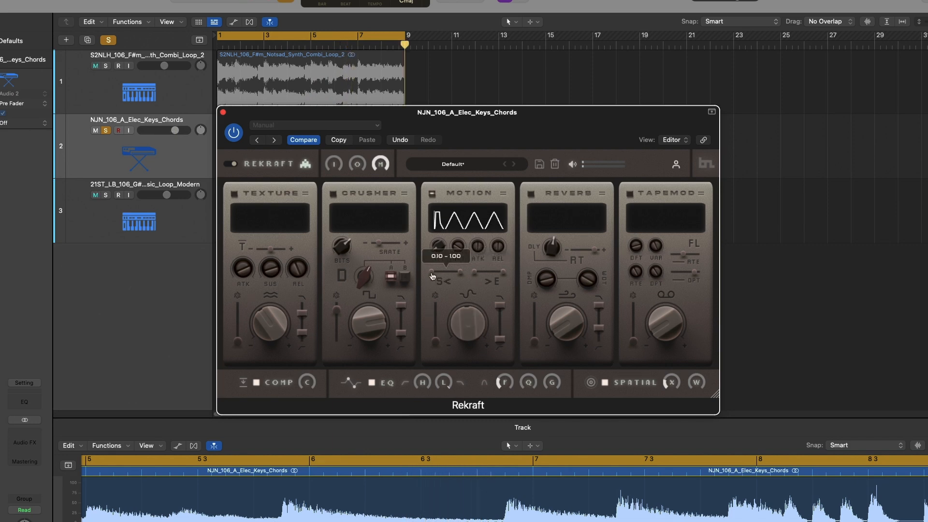
key(space)
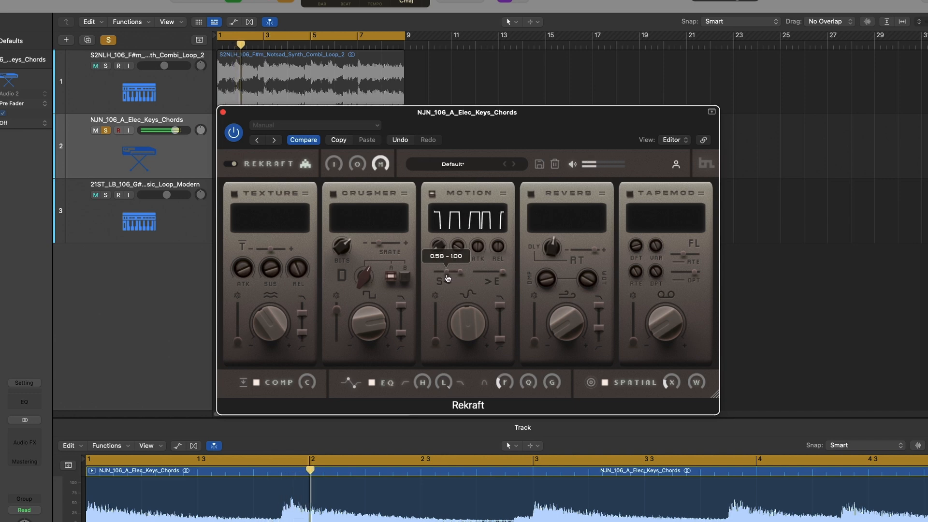
Step: Adjust the Motion module's end range and readjust its start range to reshape the modulation pattern
mouse_move(493, 274)
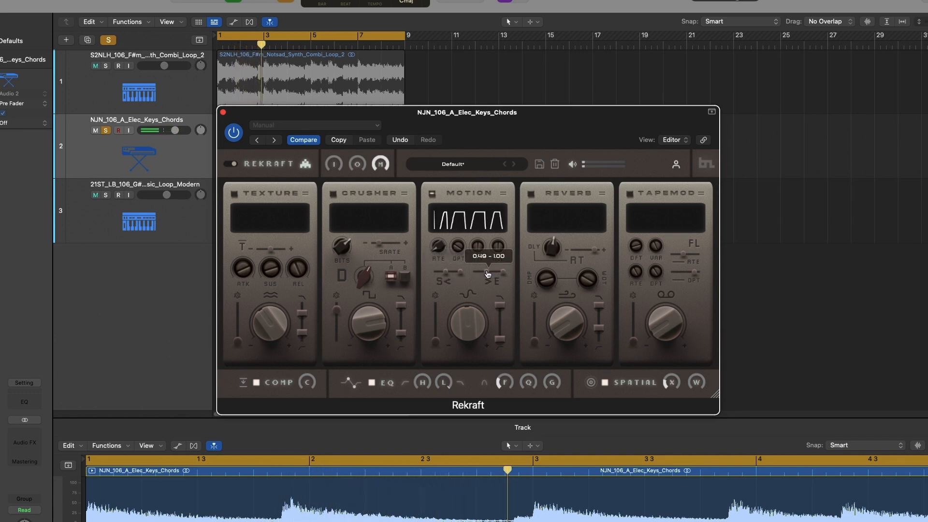
mouse_move(468, 273)
mouse_down()
mouse_move(433, 276)
mouse_move(467, 277)
mouse_up()
mouse_move(489, 275)
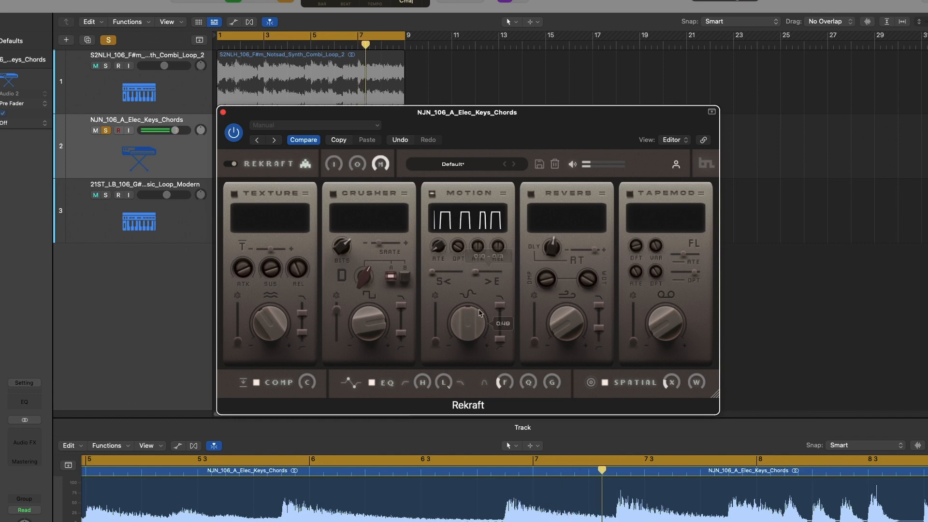
drag(433, 276, 459, 277)
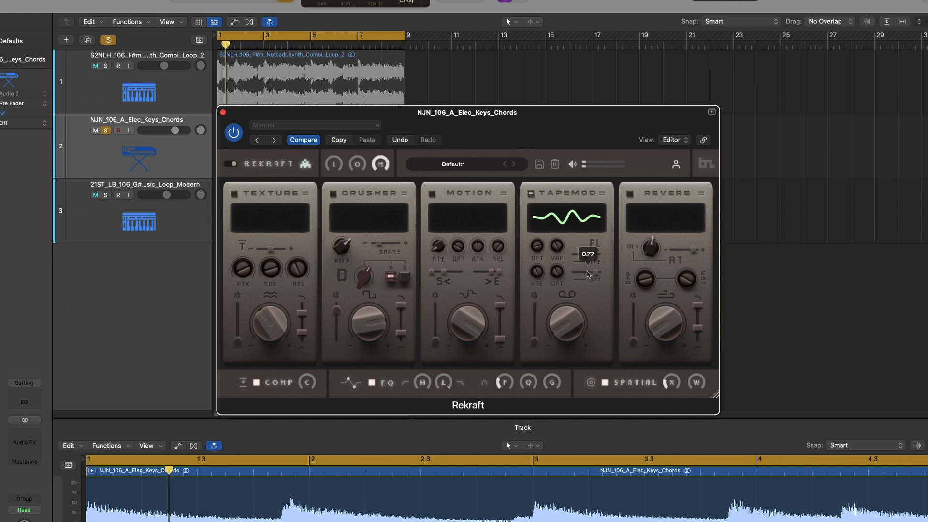
Step: Play the electric keys loop and adjust the Tapemod module's amount, rate and depth controls to vary the tape wobble
key(space)
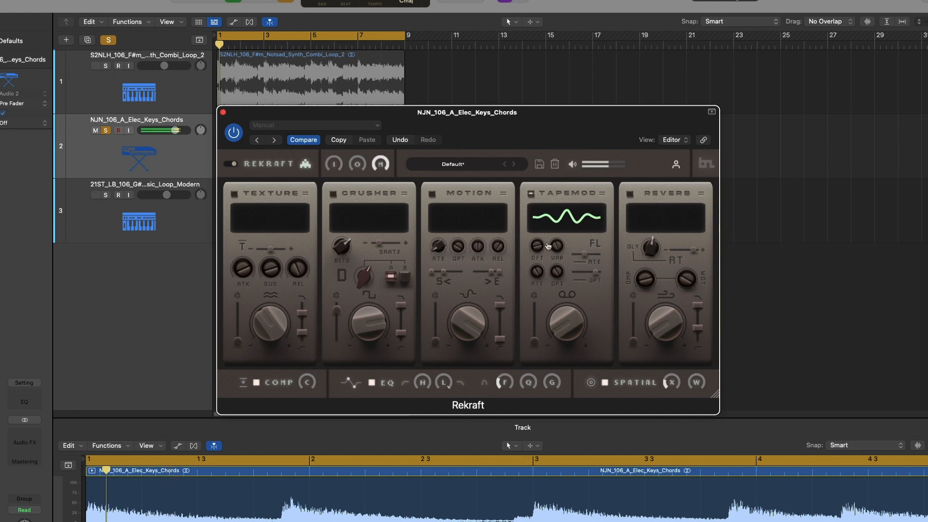
drag(569, 329, 587, 255)
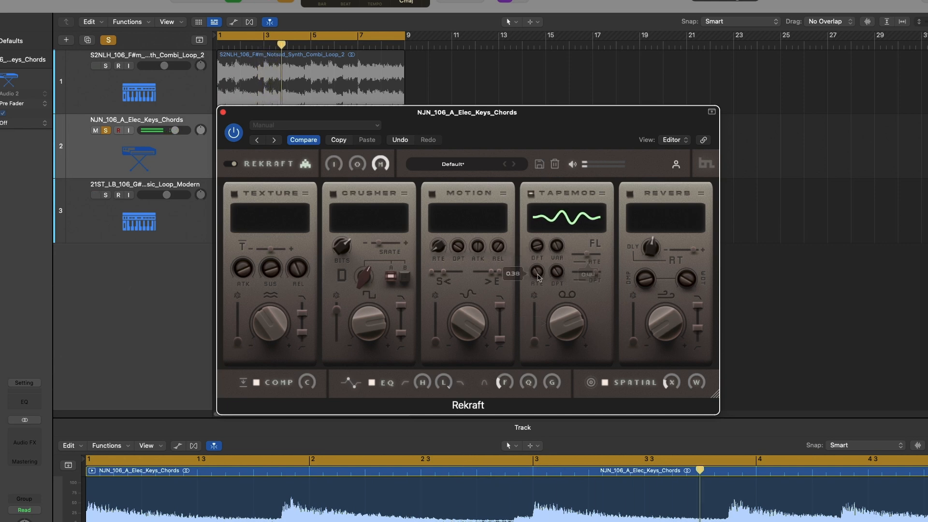
drag(538, 273, 543, 256)
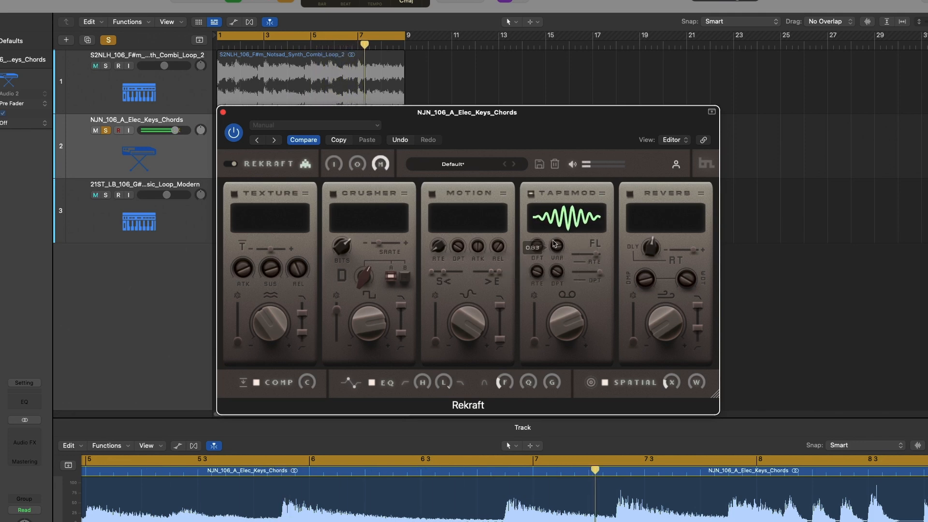
drag(558, 275, 539, 323)
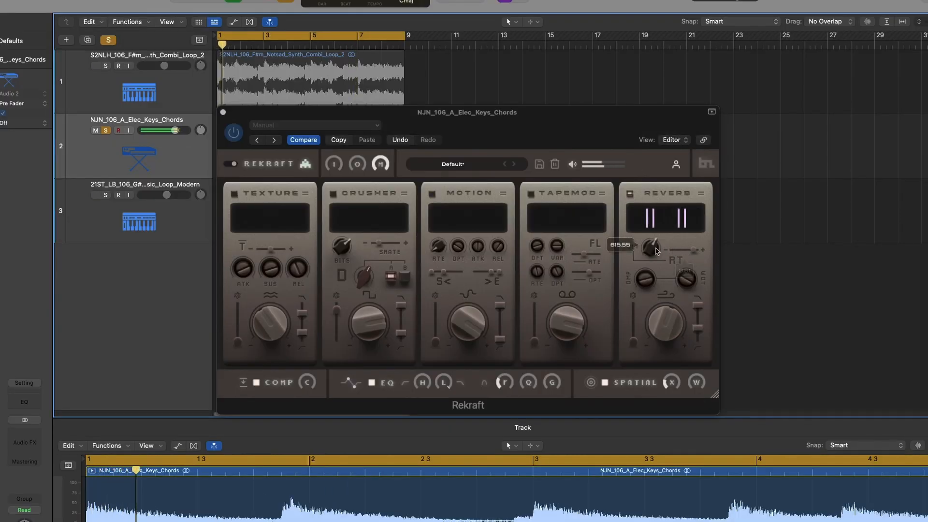
Step: Adjust the Reverb module's reverb time, delay and damping while the electric keys loop plays
drag(693, 251, 678, 252)
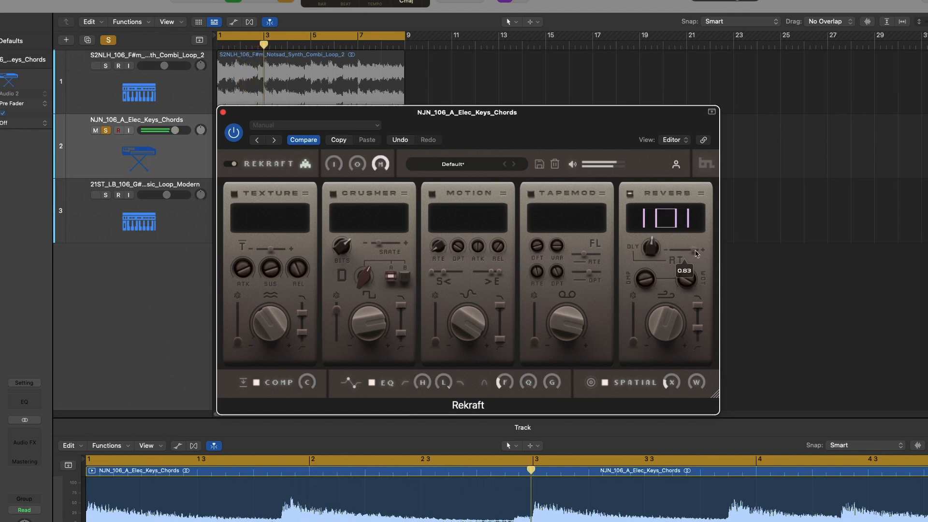
drag(658, 252, 660, 228)
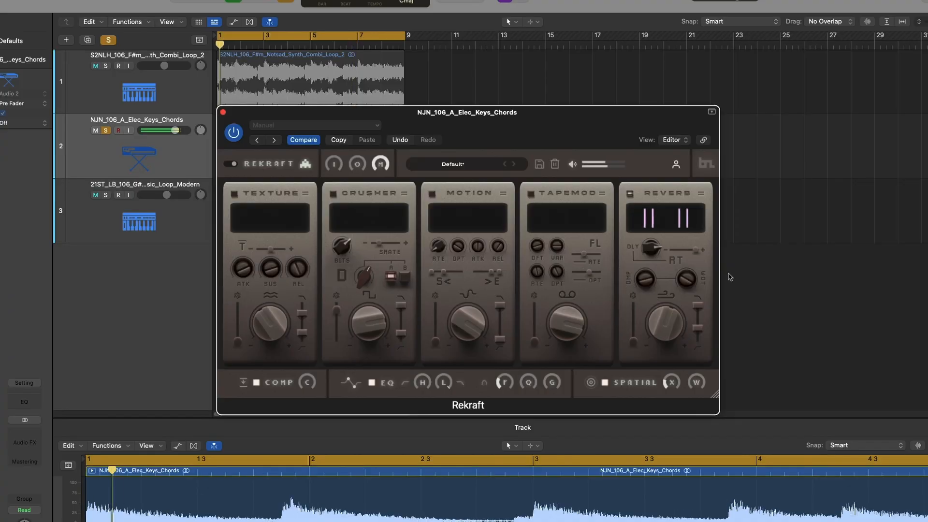
drag(646, 280, 649, 303)
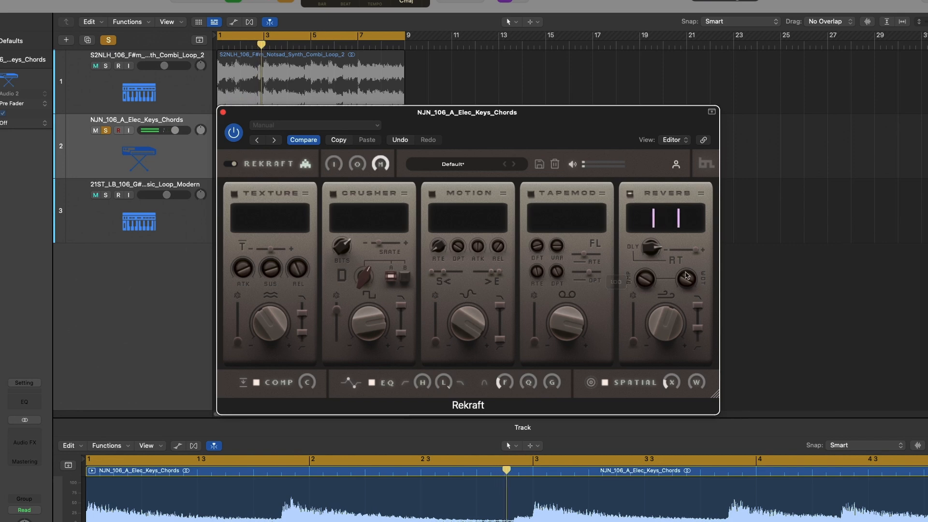
drag(644, 323, 688, 339)
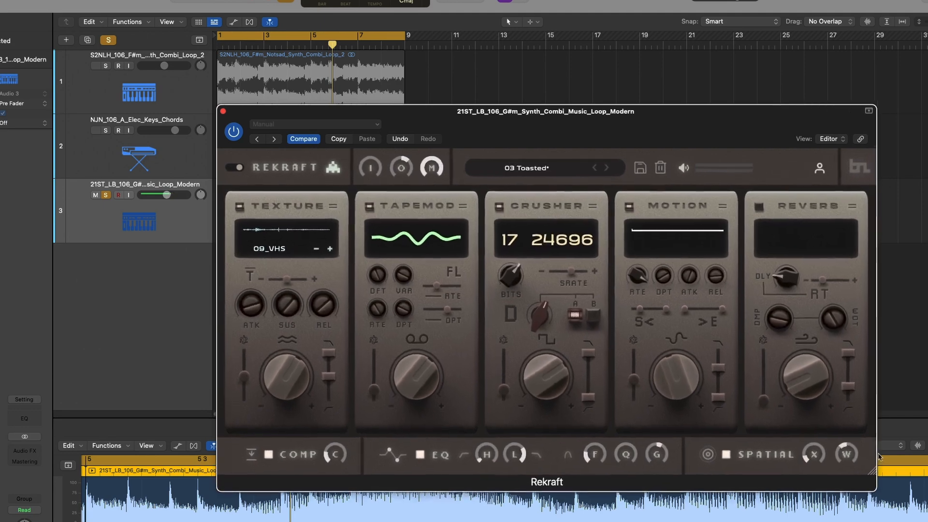
Step: Shrink the Rekraft window on the synth combi loop track and try a lower overall mix of 0.42
drag(879, 457, 578, 183)
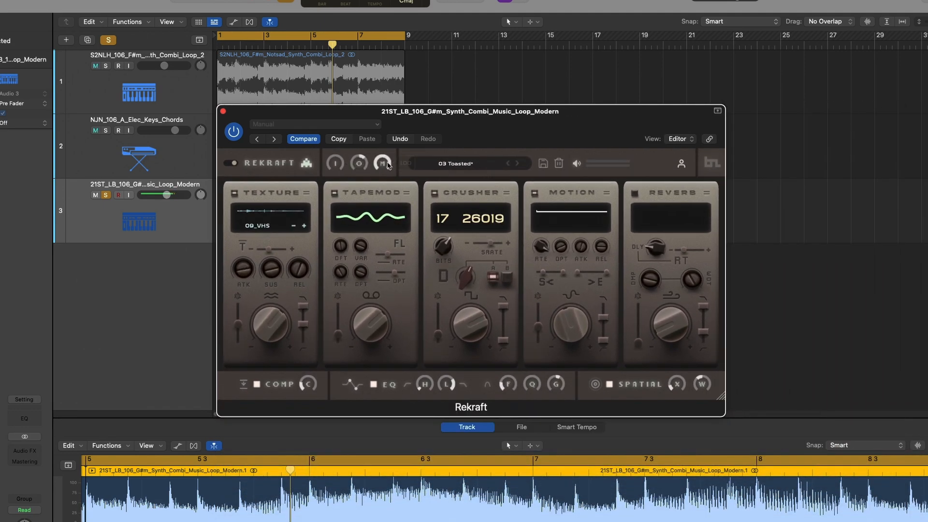
drag(384, 164, 393, 281)
drag(401, 327, 366, 216)
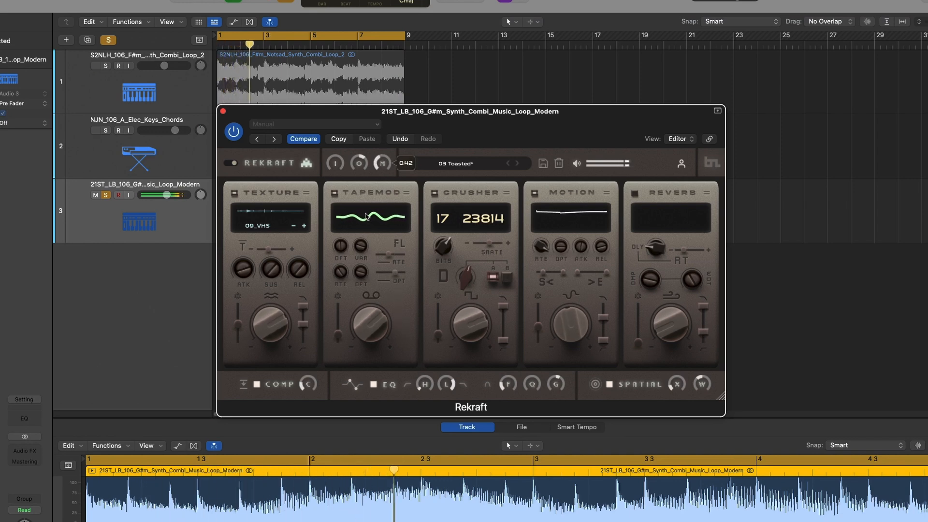
Step: Adjust Rekraft's output level and raise the compressor amount to about 47.54 while the synth combi loop plays
drag(366, 166, 365, 144)
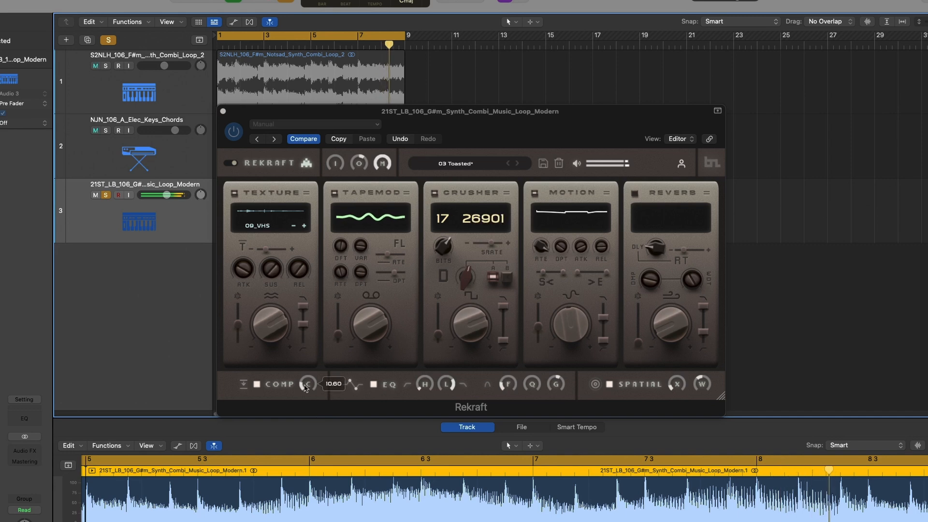
drag(308, 387, 310, 301)
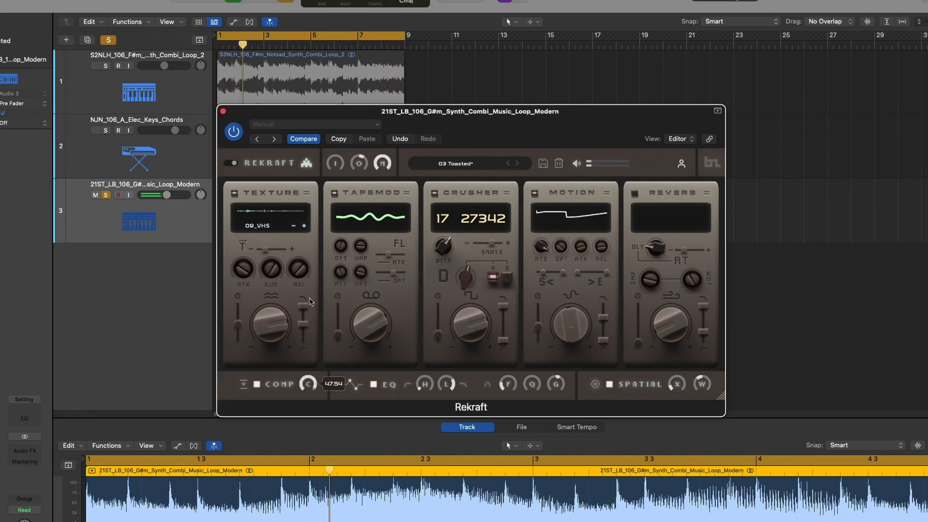
mouse_move(362, 165)
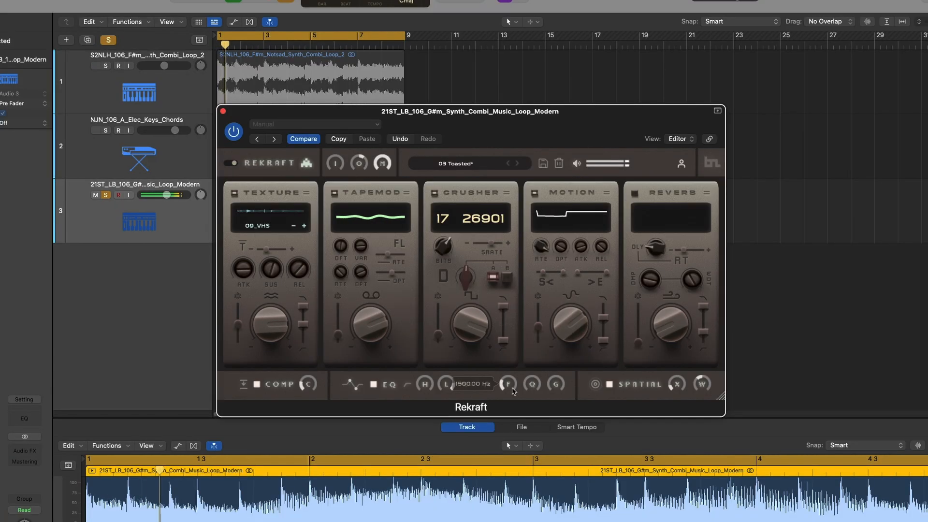
Step: Sweep the EQ band's frequency, settling at about 2555 Hz, and adjust its Q
drag(513, 391, 569, 348)
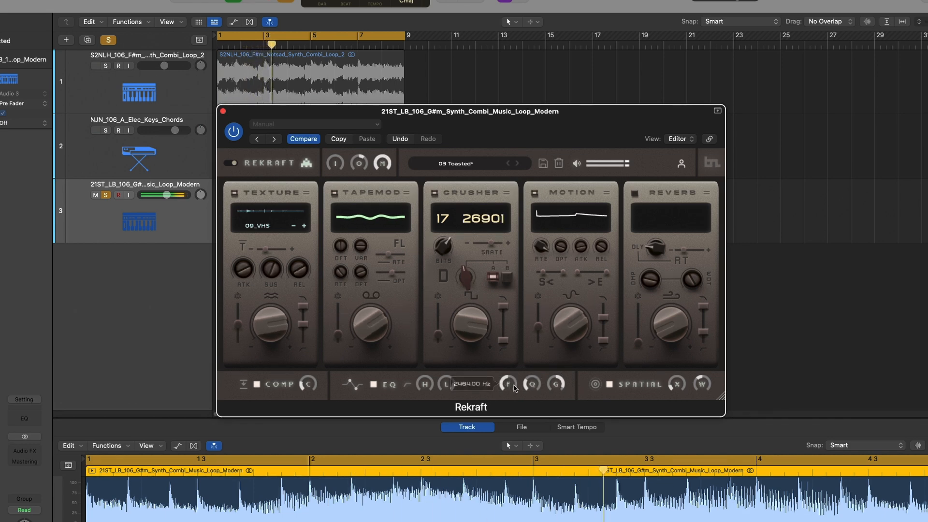
drag(516, 383, 515, 328)
drag(512, 377, 568, 476)
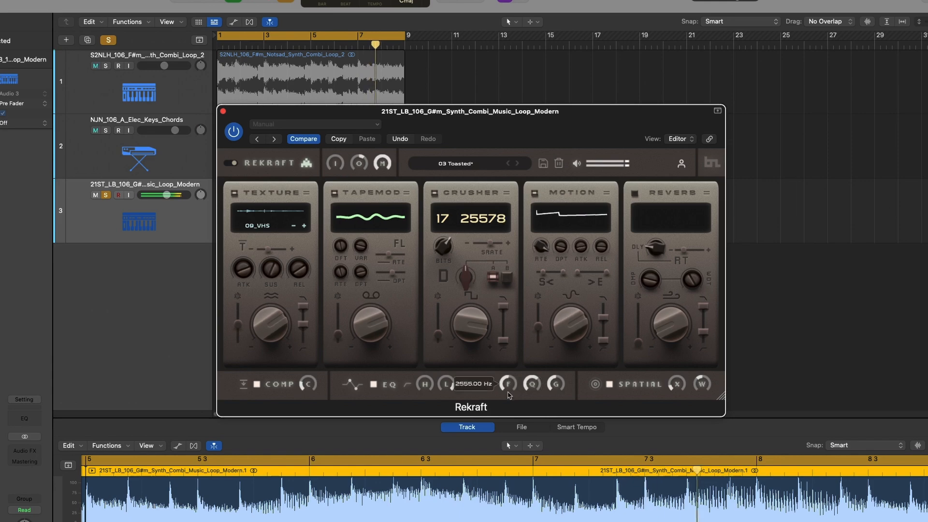
drag(533, 384, 534, 371)
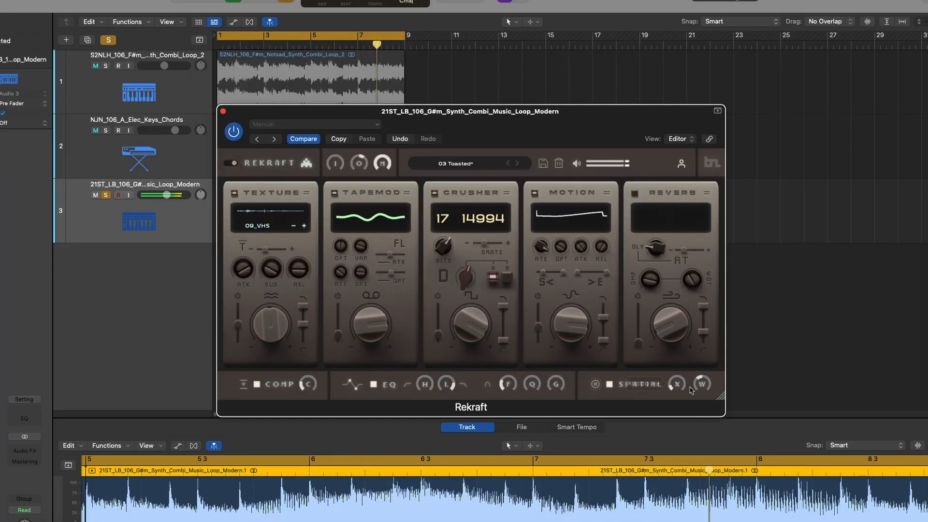
Step: Try a spatial width of 1.00 and move the spatial crossover frequency to about 3870 Hz
mouse_move(702, 388)
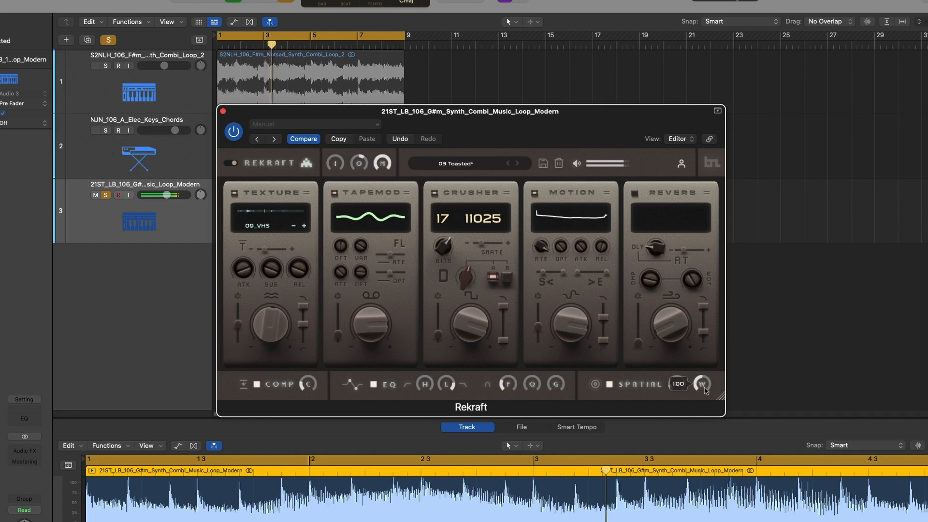
mouse_move(680, 375)
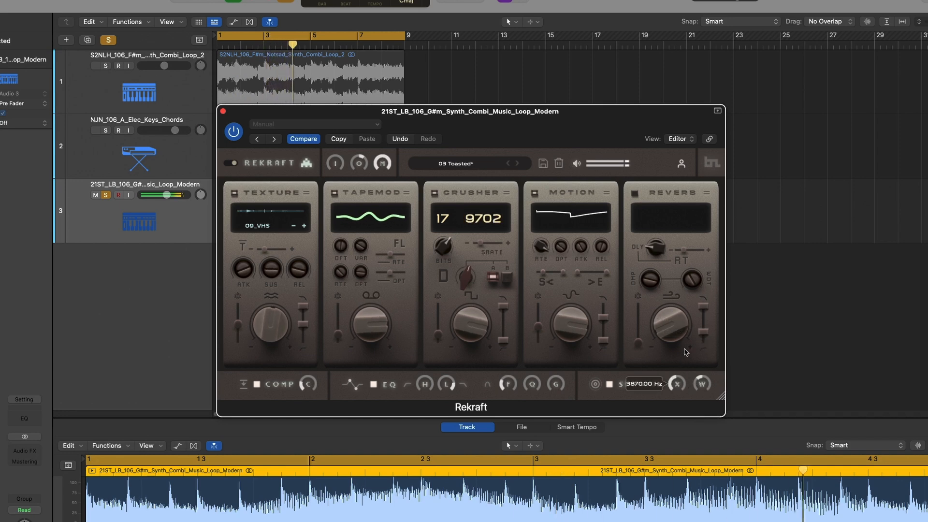